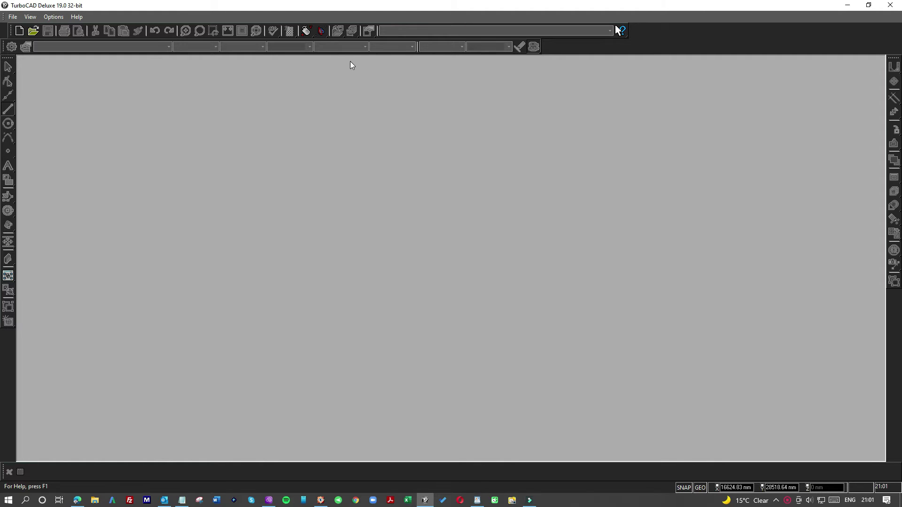
Create a new blank drawing, Drawing1, with New from Scratch
click(13, 17)
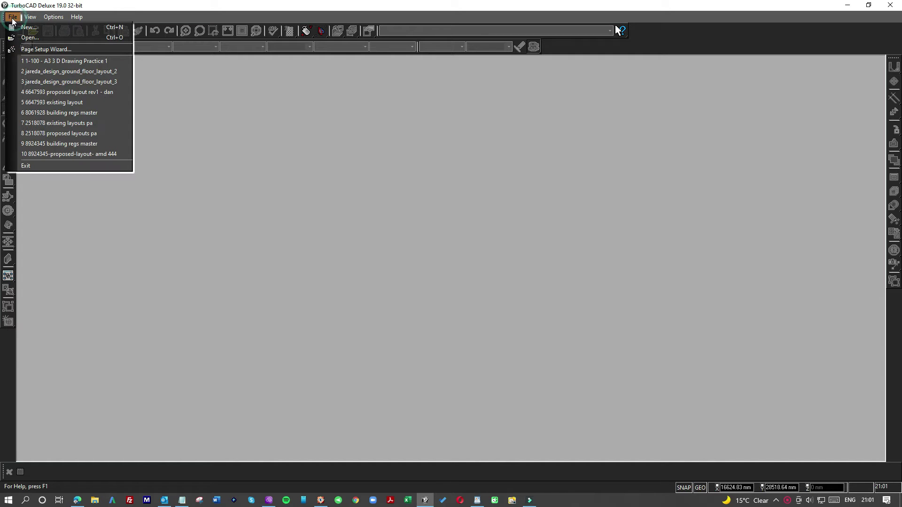
click(21, 27)
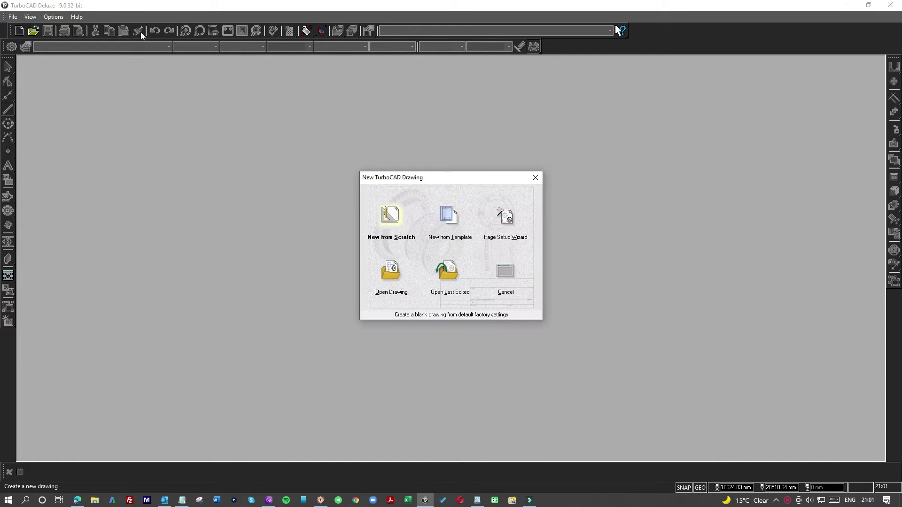
click(387, 215)
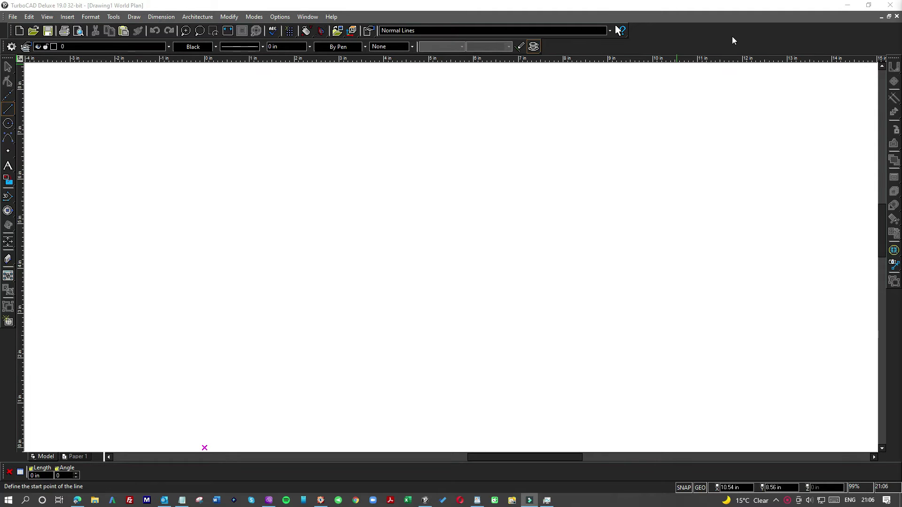
Set the UI style to TurboCAD classic with the Office 2000 theme in Customize options
double_click(748, 40)
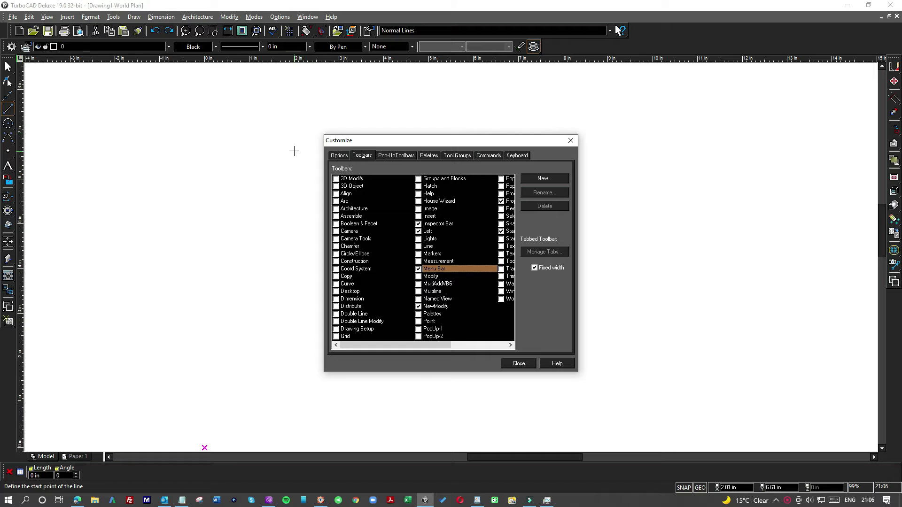
click(338, 155)
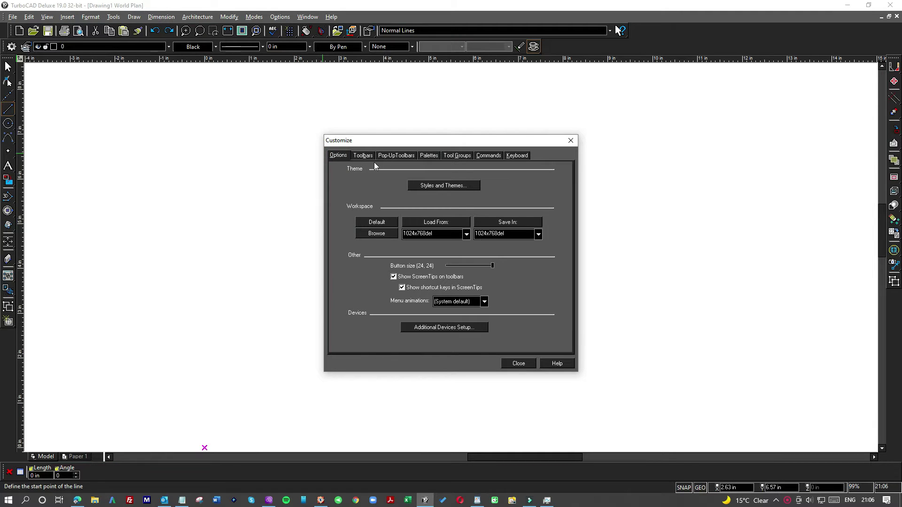
click(445, 186)
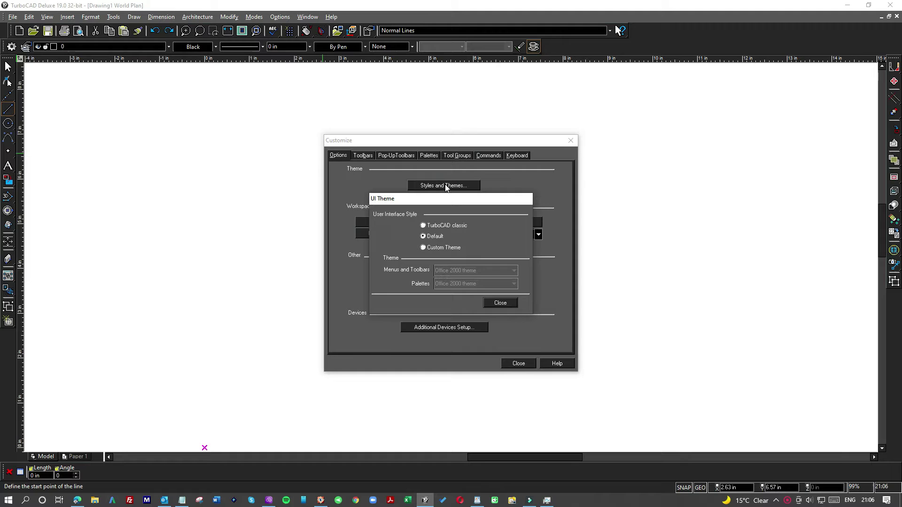
click(444, 226)
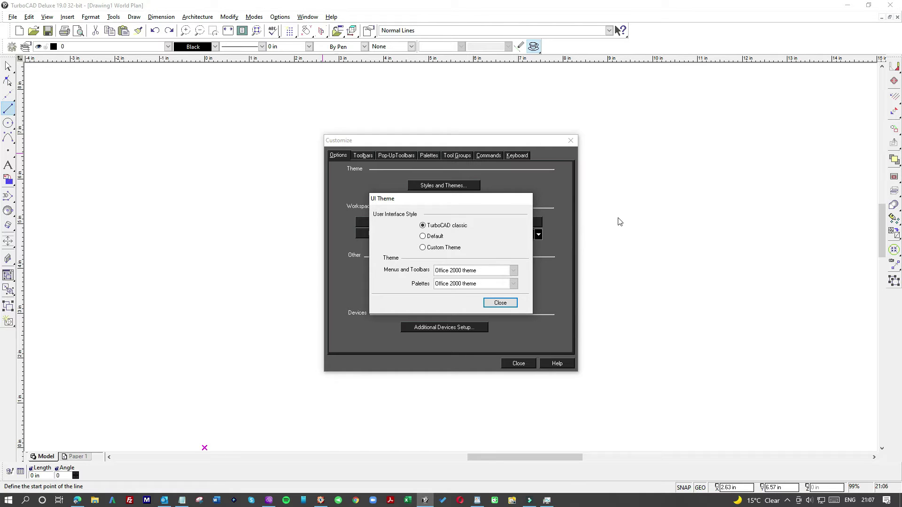
Close the UI Theme dialog and drag the button size slider down to 16
click(500, 303)
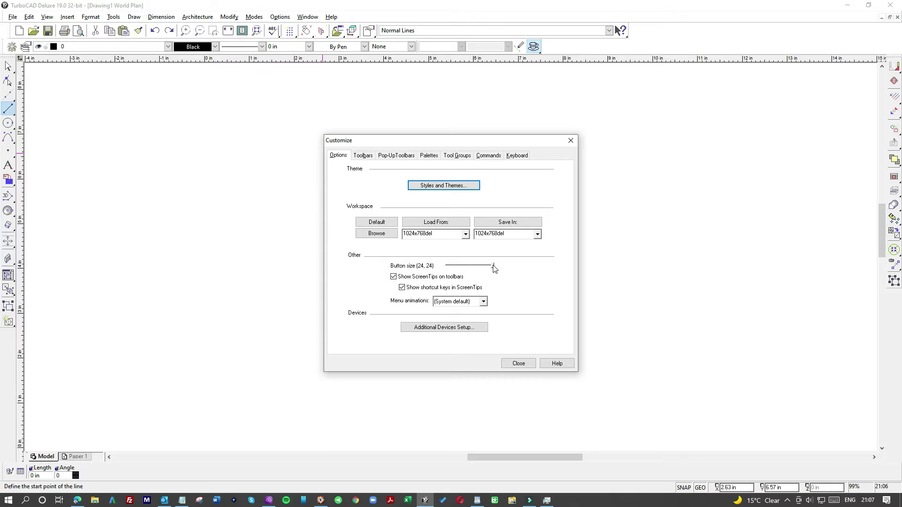
drag(493, 267, 447, 265)
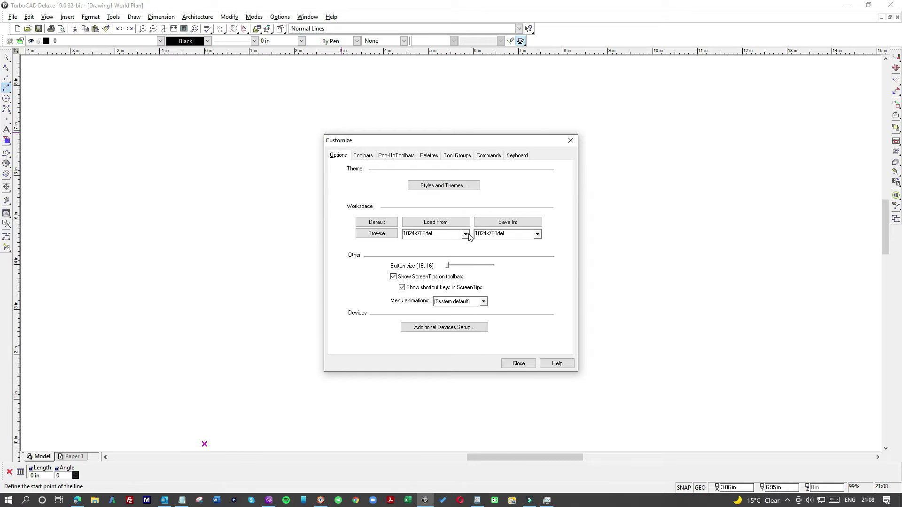
Turn on the Tools palette in Customize > Palettes and close Customize
click(429, 157)
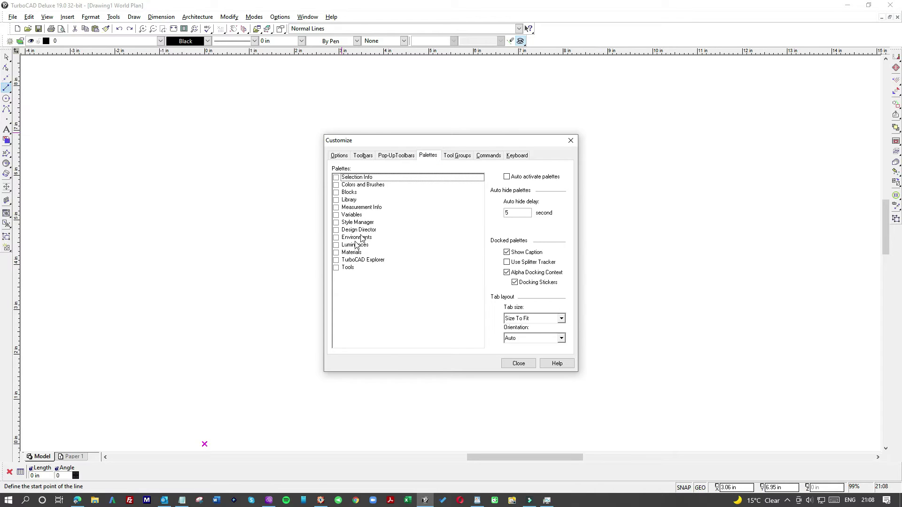
click(336, 268)
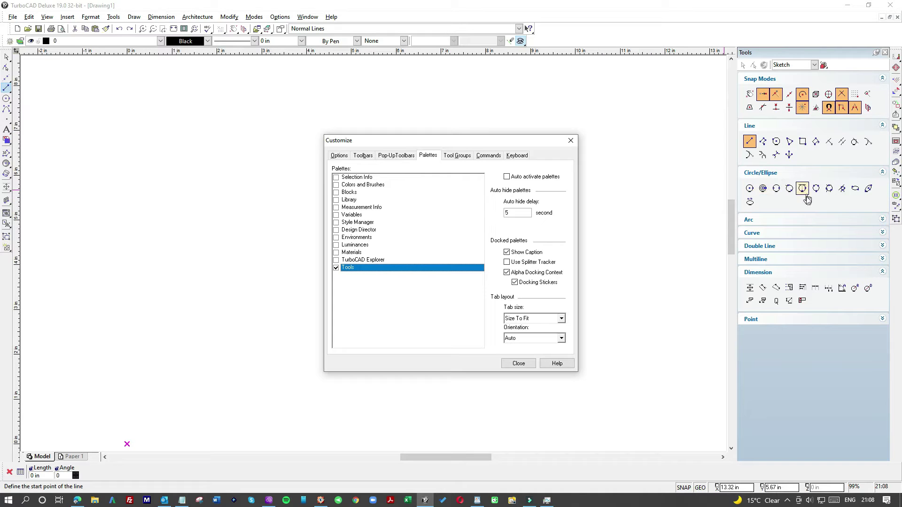
click(570, 141)
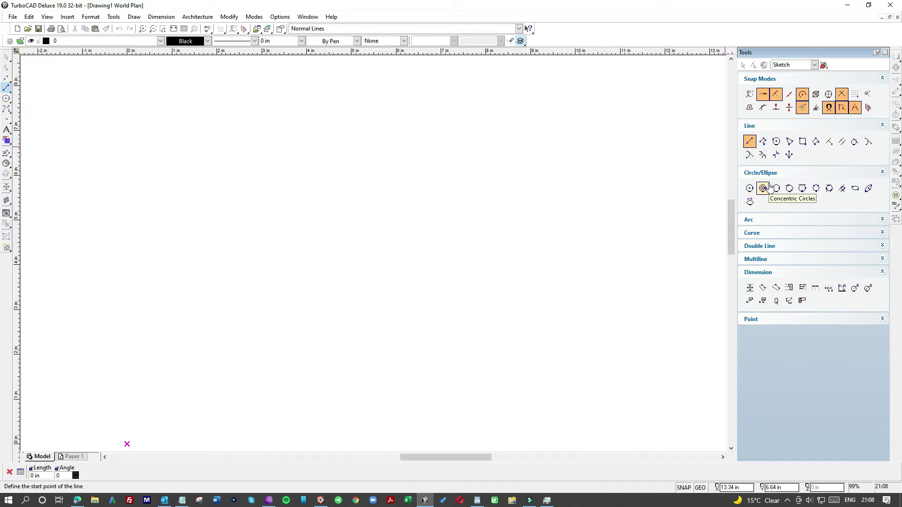
Undock the Tools palette and redock it along the right edge
click(830, 56)
drag(829, 56, 467, 77)
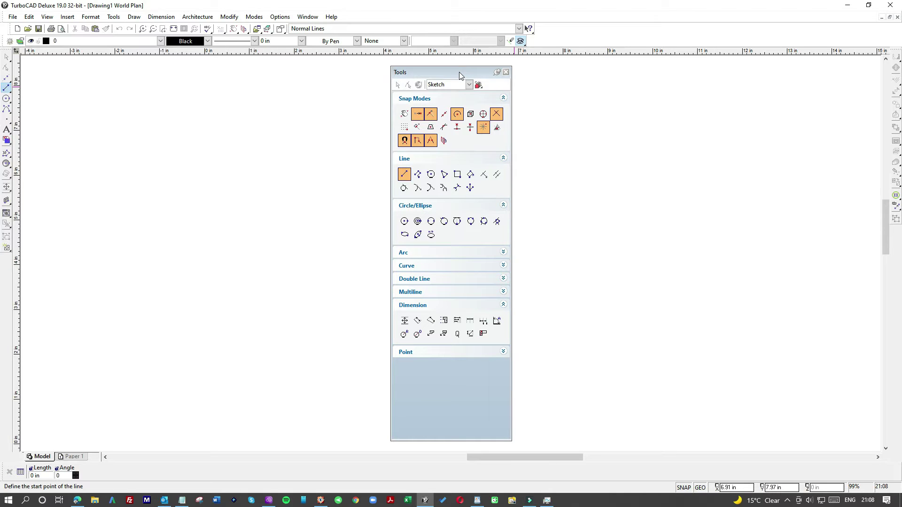
drag(458, 72, 638, 86)
double_click(638, 83)
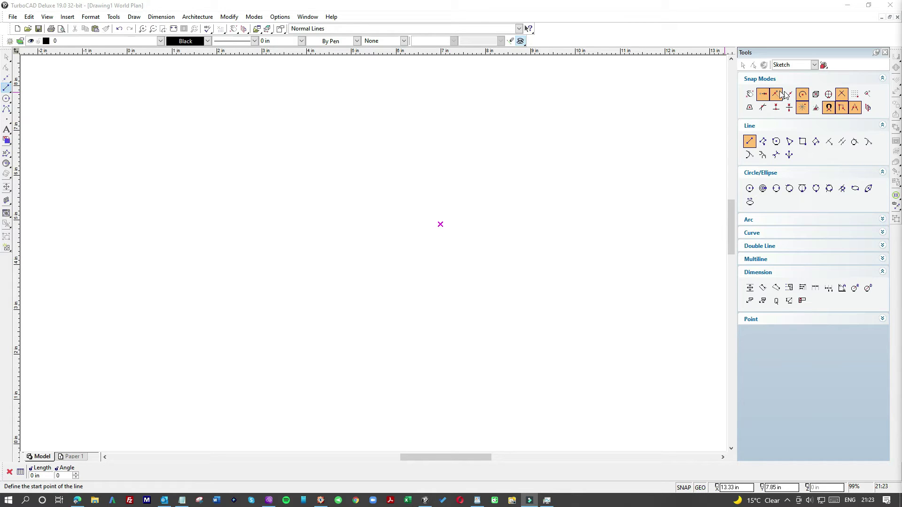
click(853, 108)
Draw a horizontal single line with Draw > Line
click(135, 17)
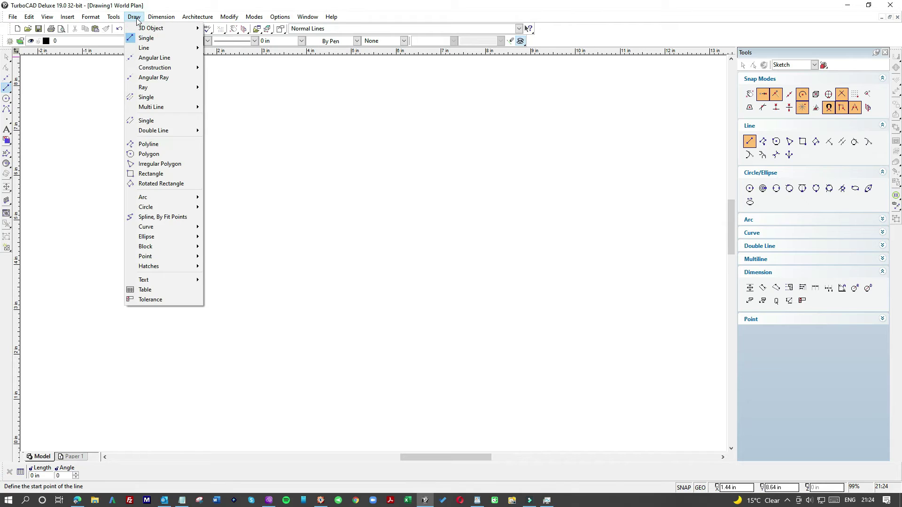
click(145, 41)
click(209, 163)
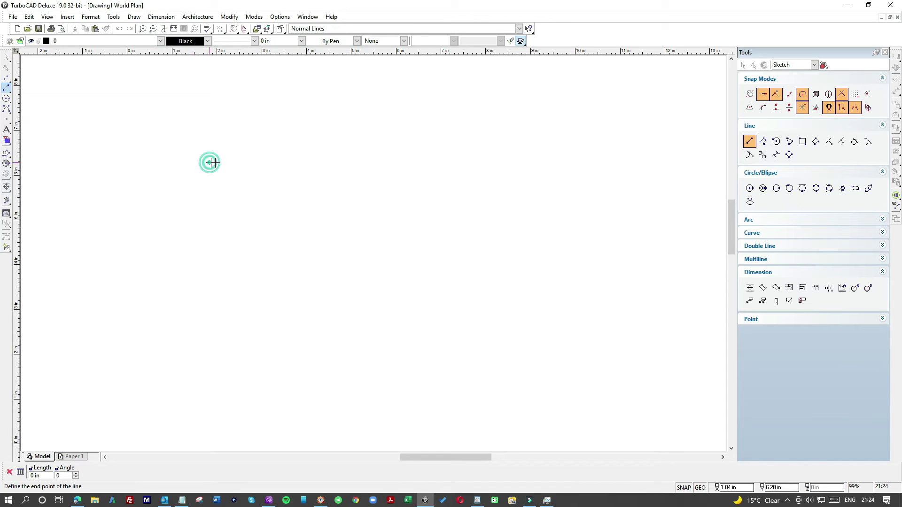
click(325, 166)
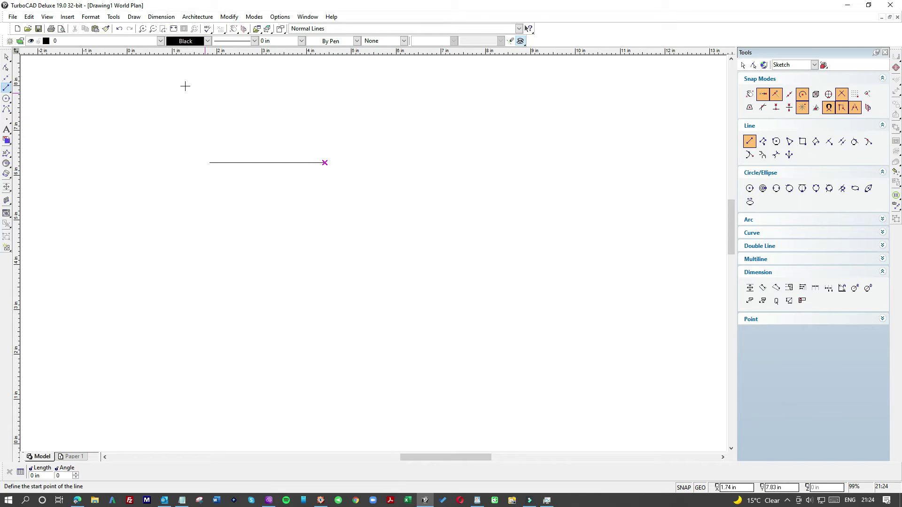
Draw two more parallel horizontal lines of the same length below the first
click(7, 89)
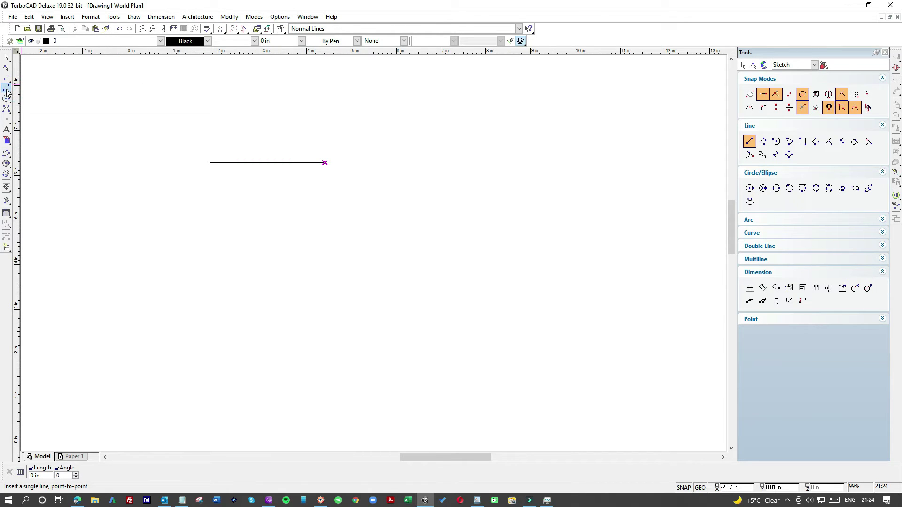
click(6, 89)
click(6, 90)
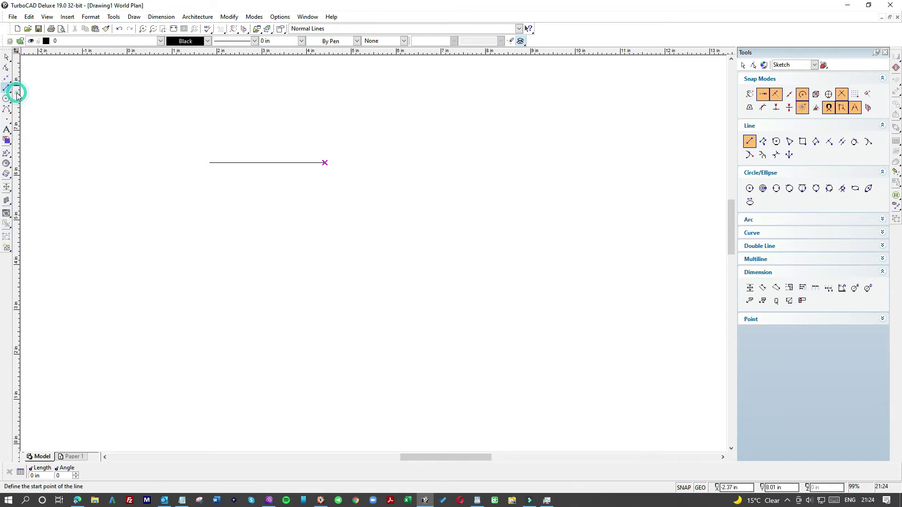
click(206, 183)
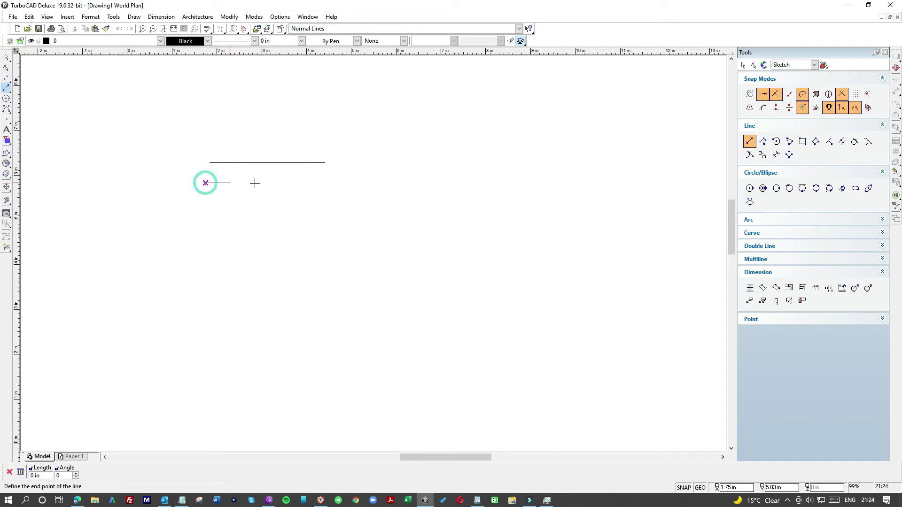
click(324, 183)
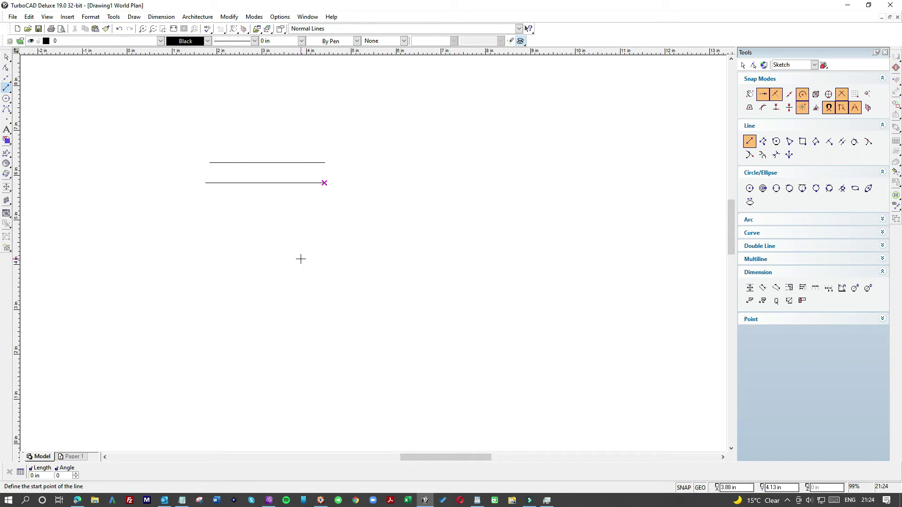
click(749, 141)
click(205, 202)
click(324, 203)
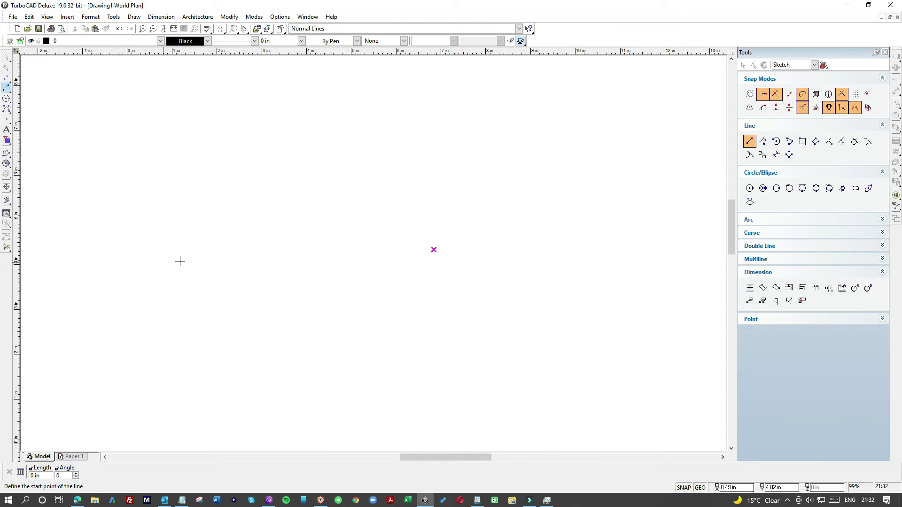
right_click(357, 228)
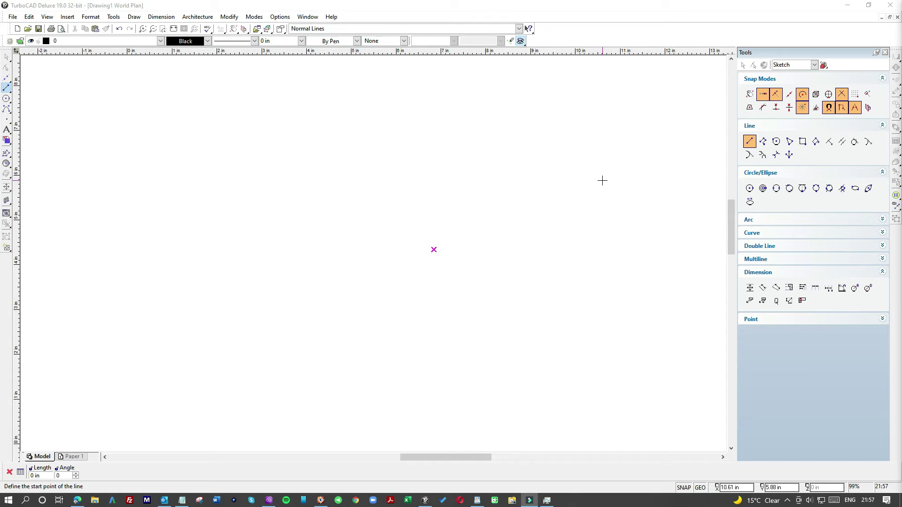
In Customize > Pop-UpToolbars, uncheck Text and PopUp-1 through PopUp-4
click(112, 17)
mouse_move(123, 29)
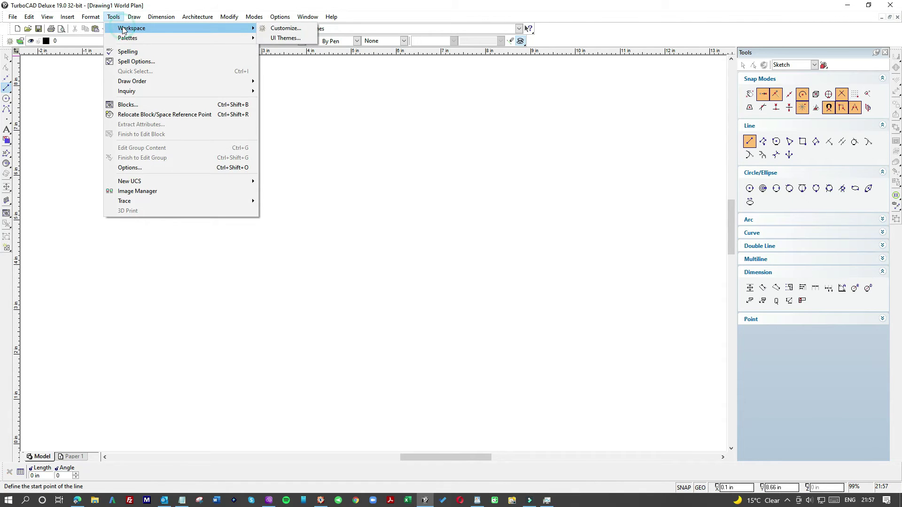
click(275, 29)
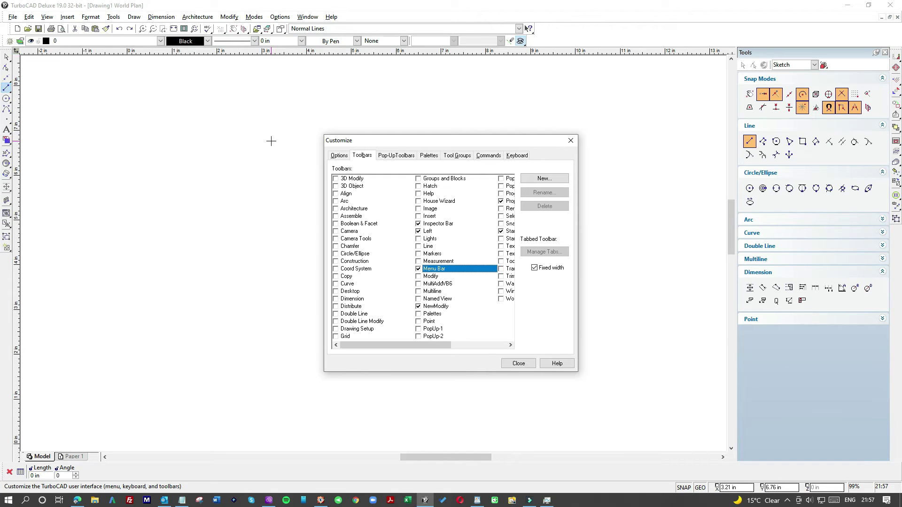
click(390, 159)
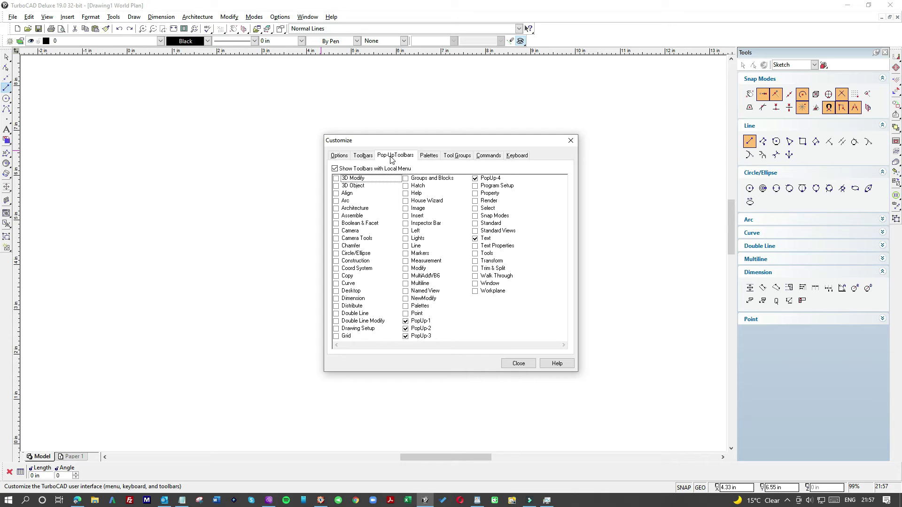
click(475, 239)
click(475, 179)
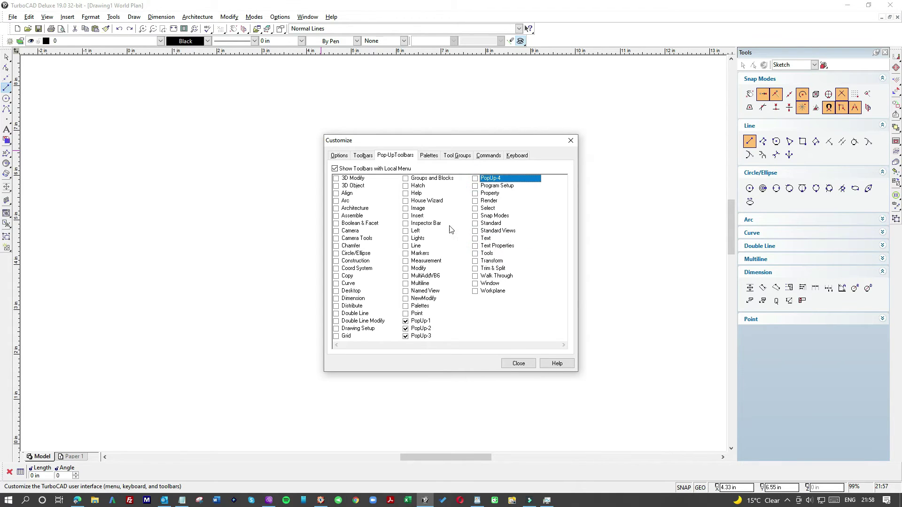
click(406, 322)
click(406, 328)
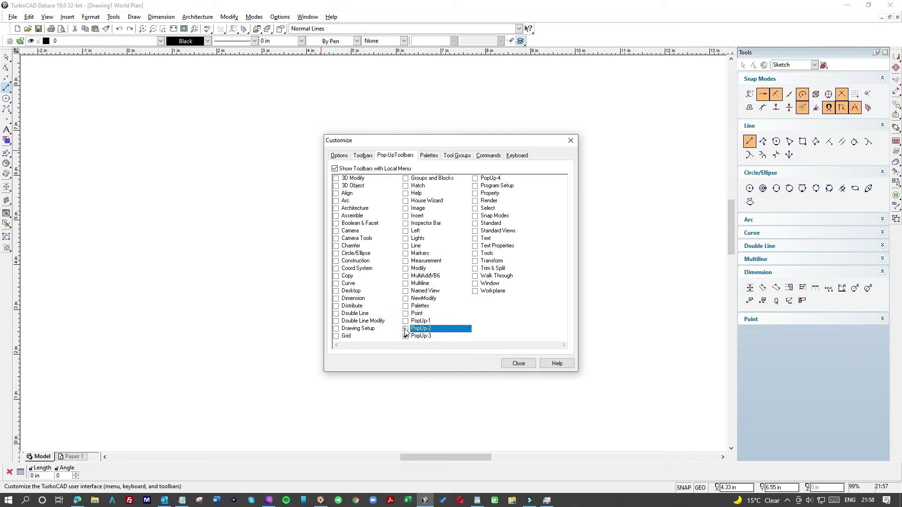
click(406, 336)
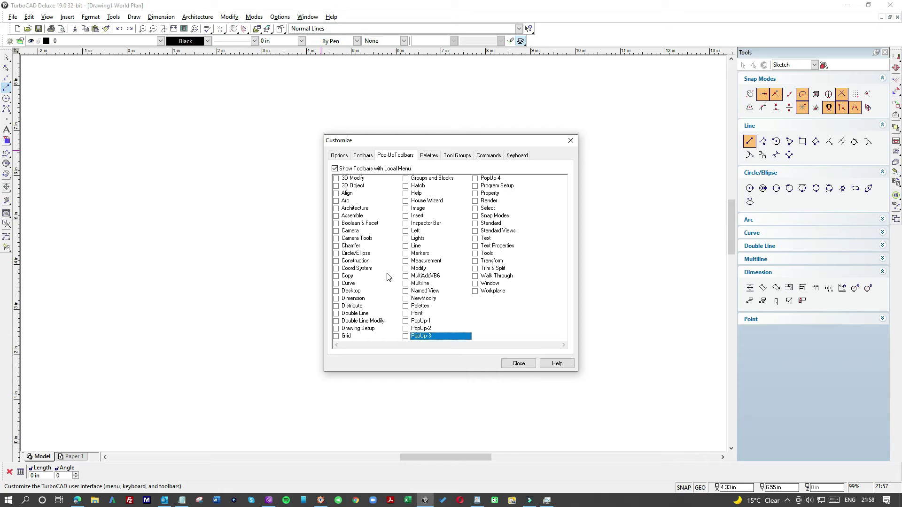
Check Circle/Ellipse and Line for the pop-up toolbar and close Customize
click(337, 254)
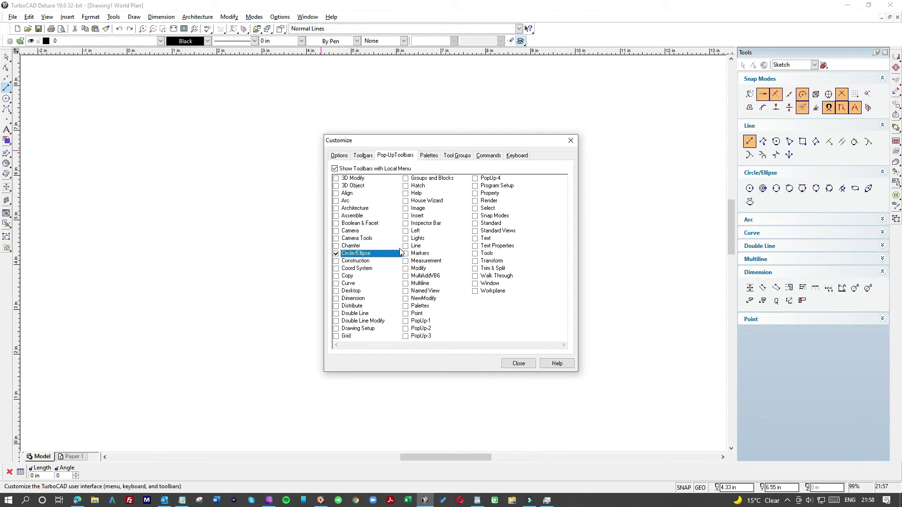
click(405, 246)
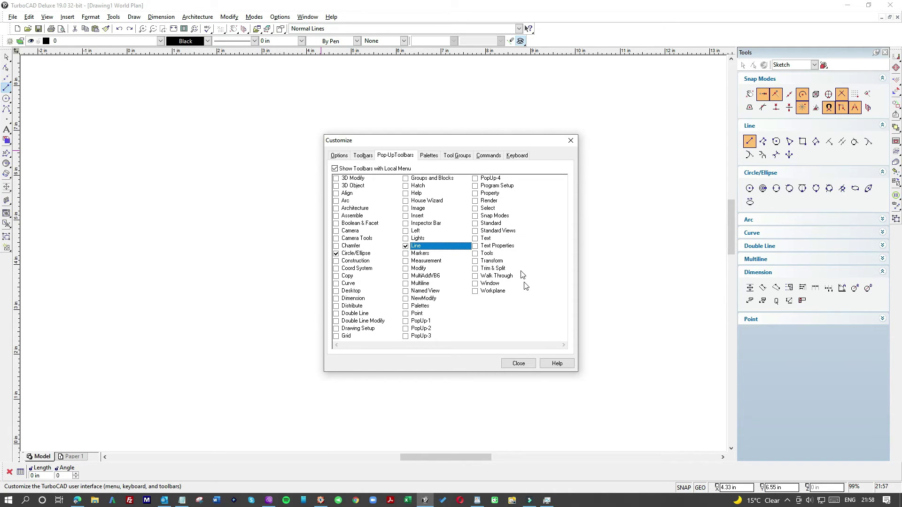
click(518, 364)
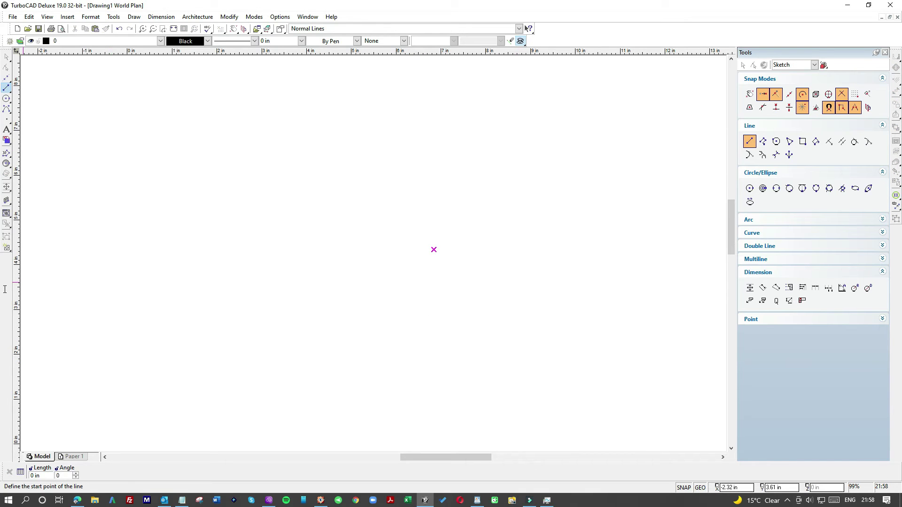
right_click(447, 223)
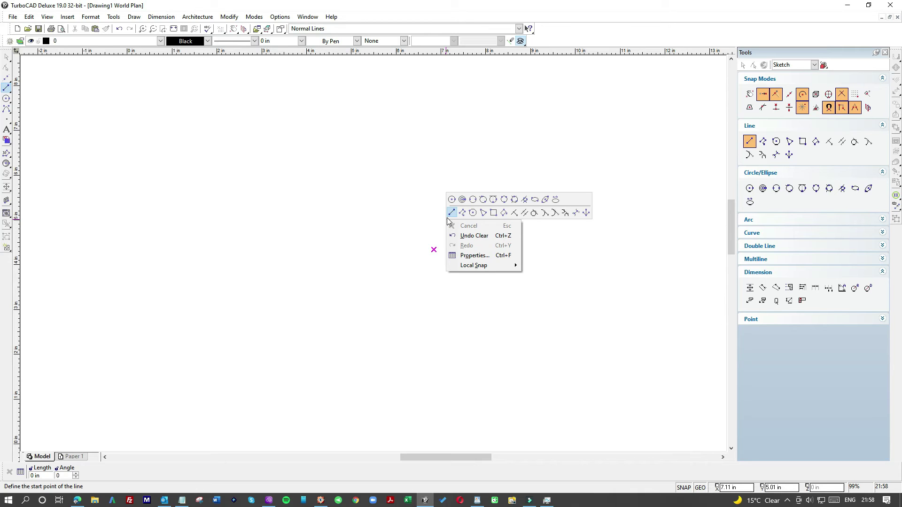
right_click(349, 208)
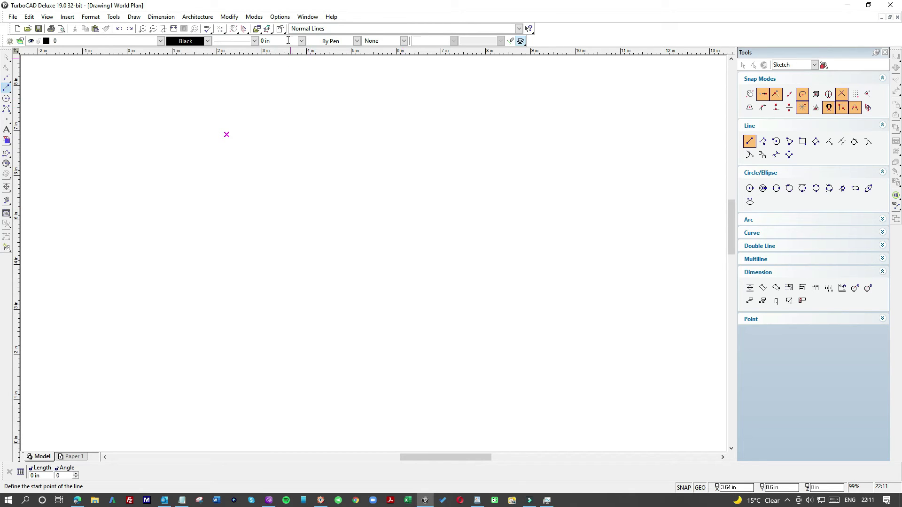
In Program Setup, enable loading the last window layout at startup
click(280, 17)
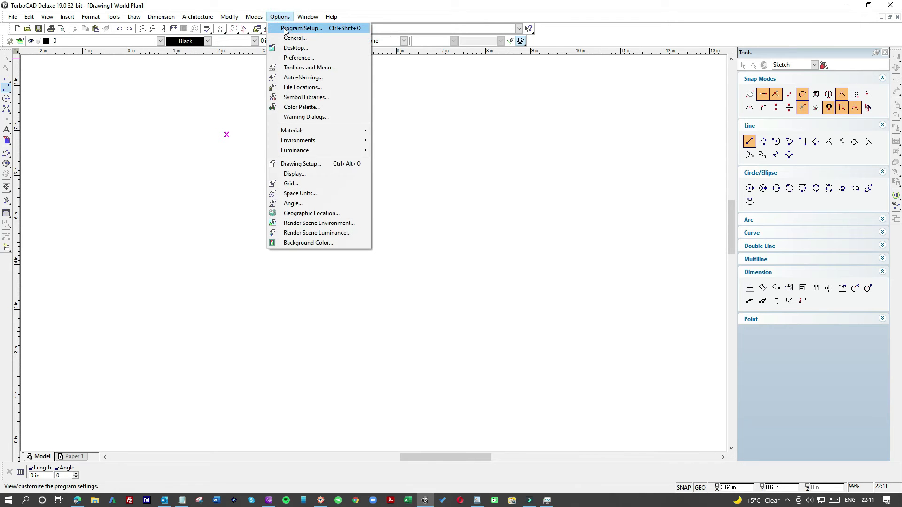
click(286, 29)
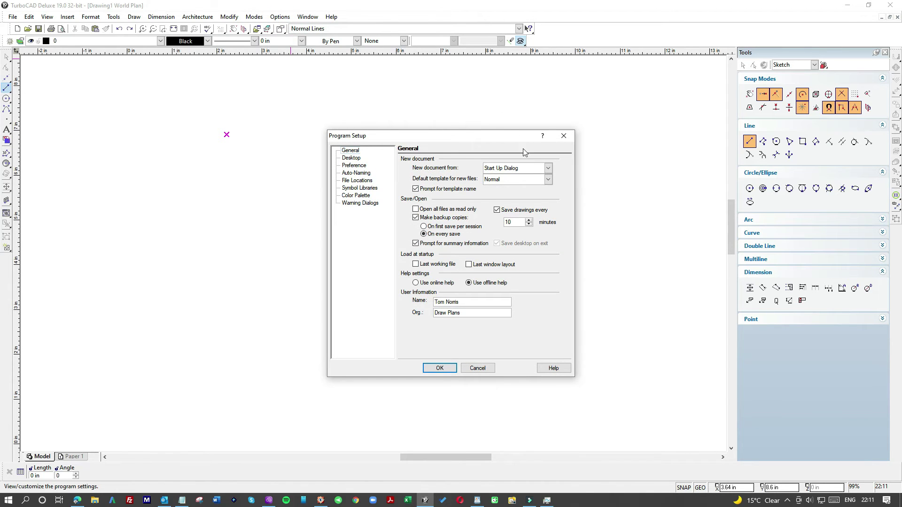
click(469, 264)
click(440, 368)
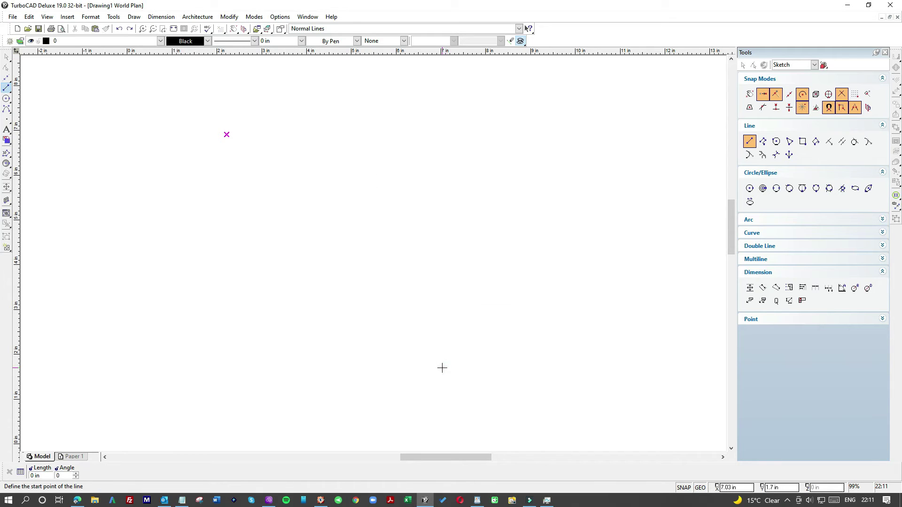